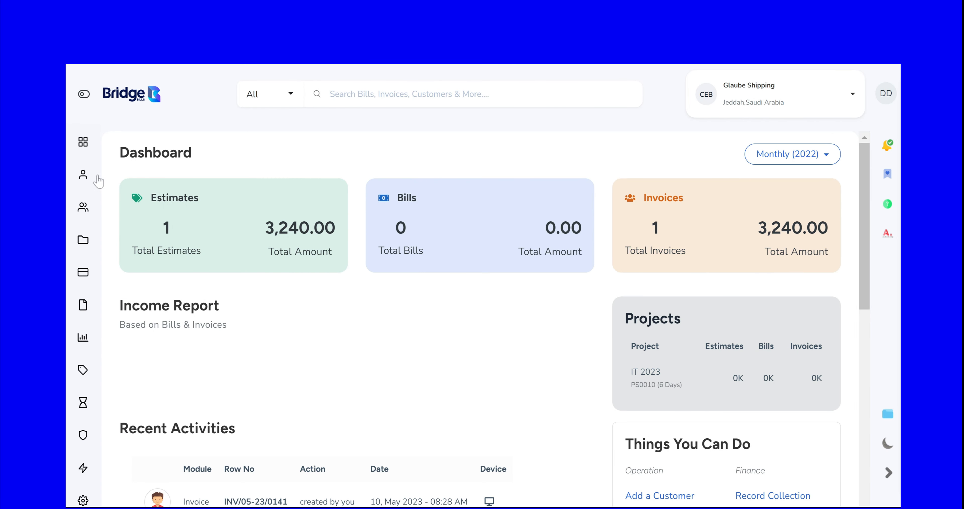
Step: Open the sales invoices list and start a new invoice
click(139, 178)
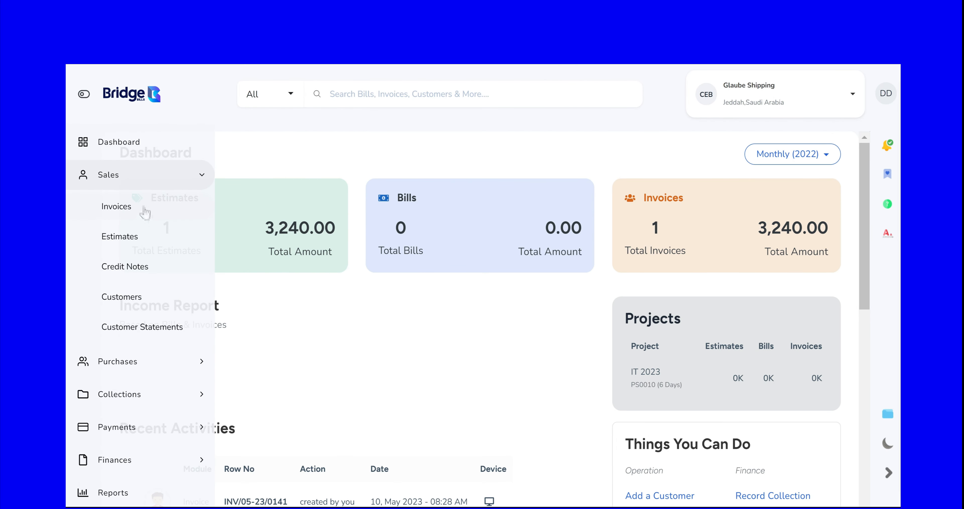
click(145, 212)
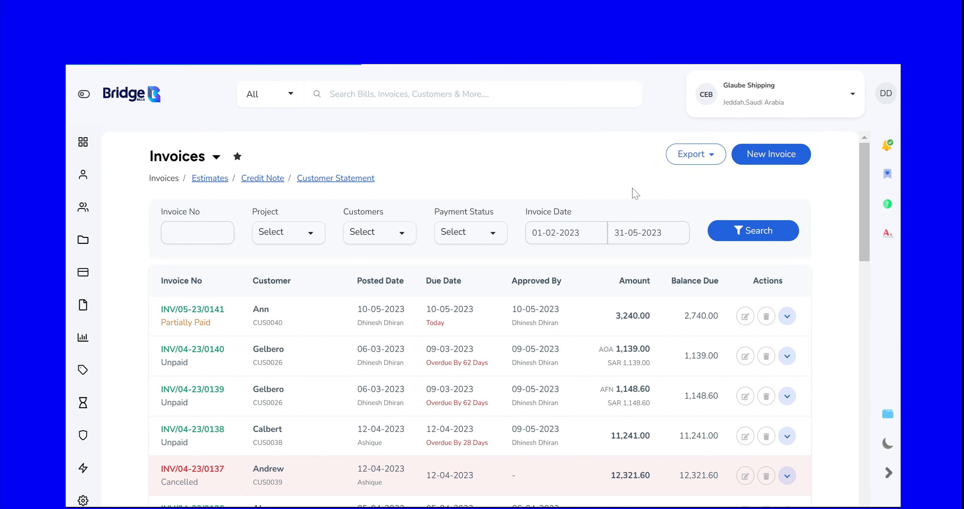
click(774, 156)
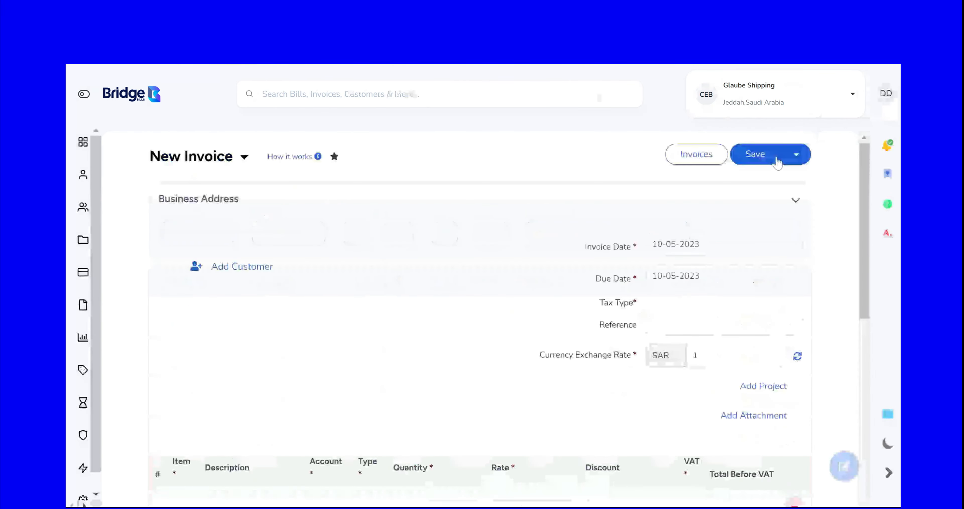
Step: Assign the first existing customer in the customer list to the new invoice
click(255, 261)
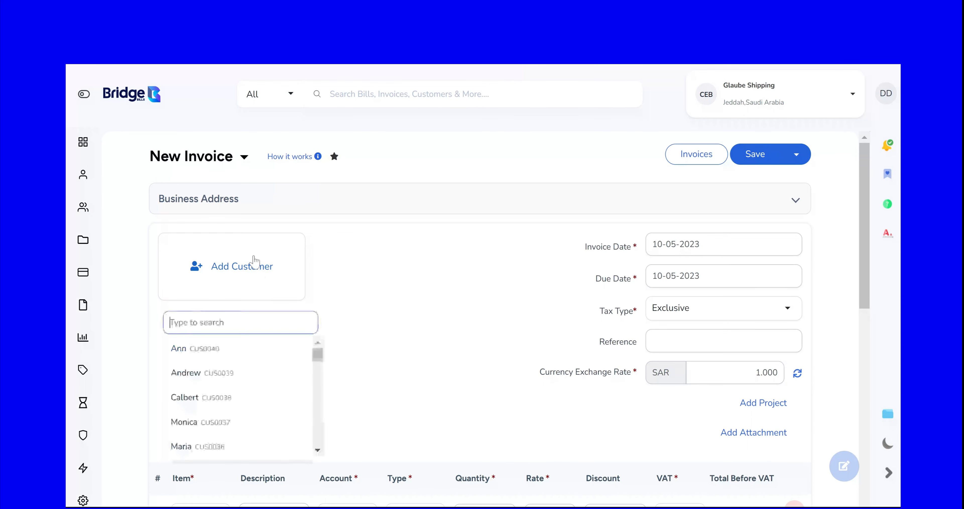
drag(320, 360, 317, 450)
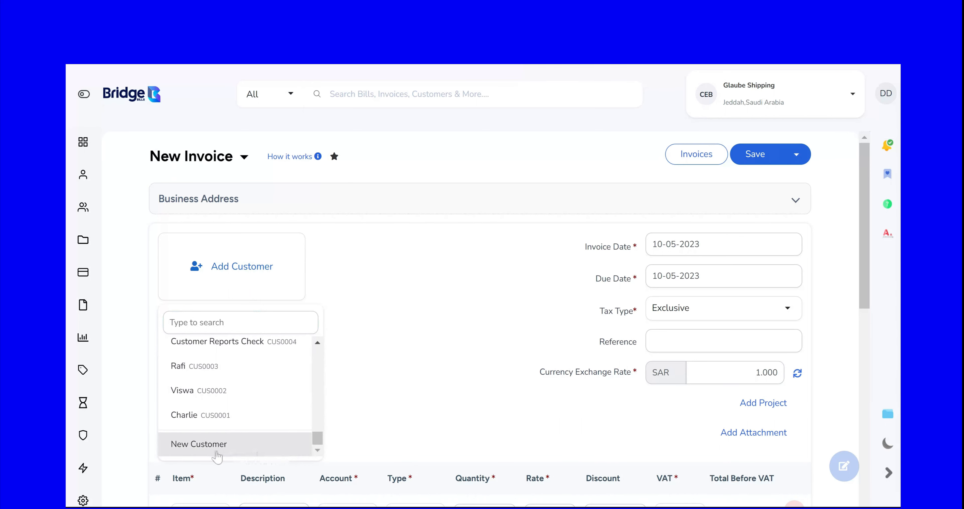
drag(318, 442, 318, 347)
click(234, 346)
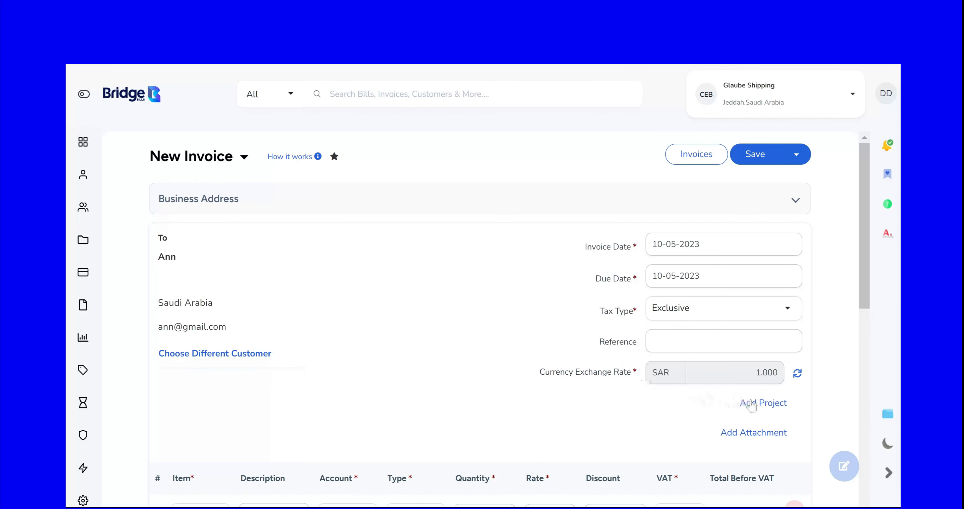
click(763, 403)
drag(800, 297, 803, 369)
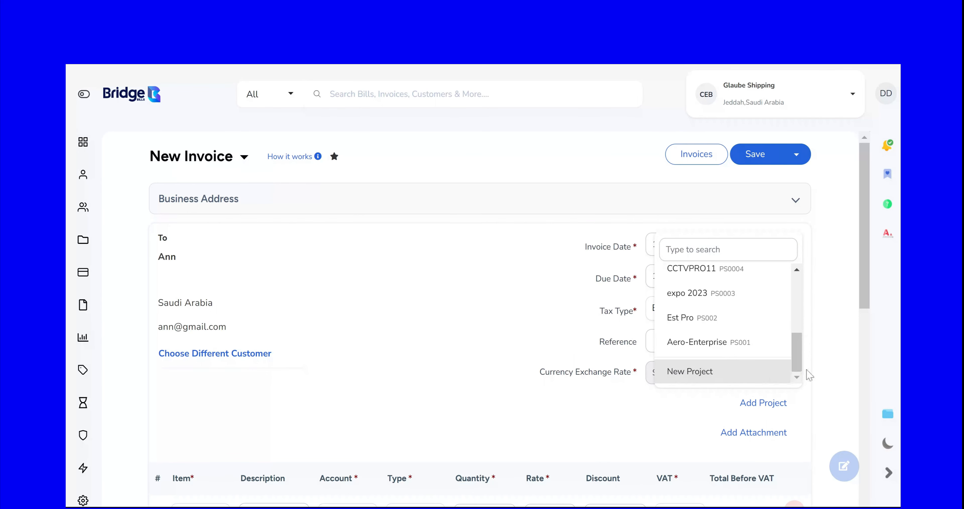
click(831, 370)
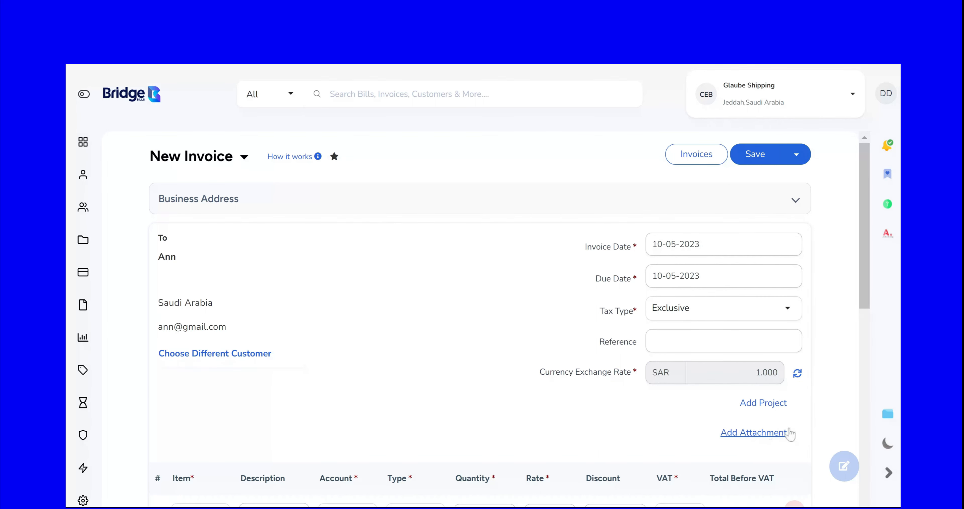
Step: Select the UI/UX Design item for the invoice's first line
scroll(816, 412, down, 8)
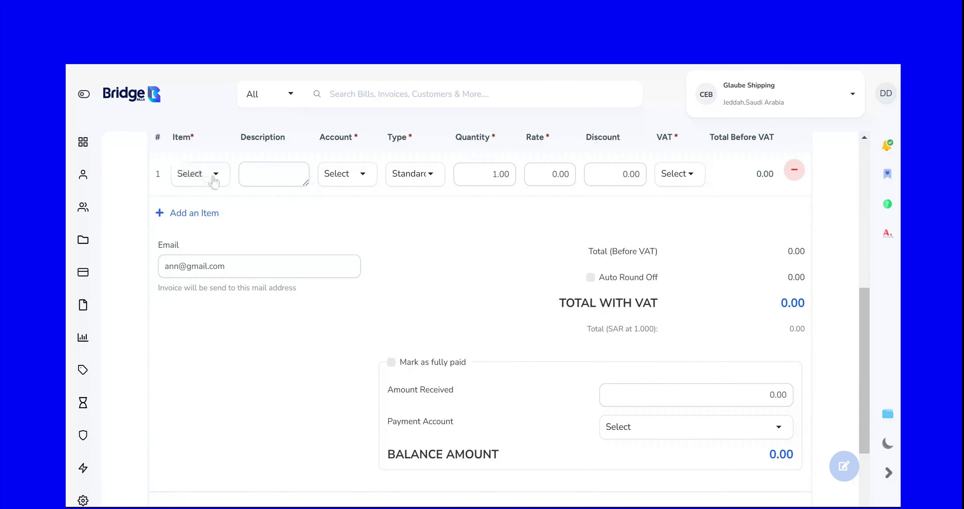
click(221, 182)
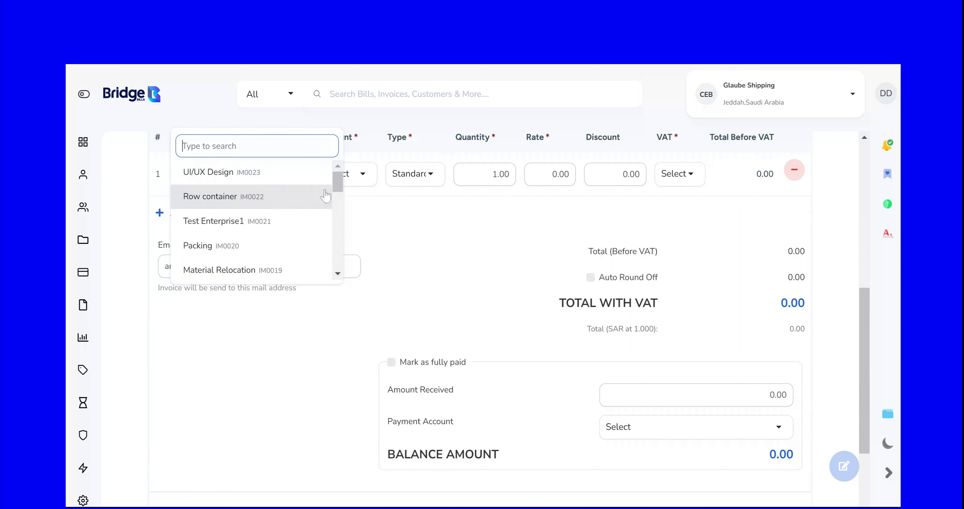
drag(338, 178, 339, 273)
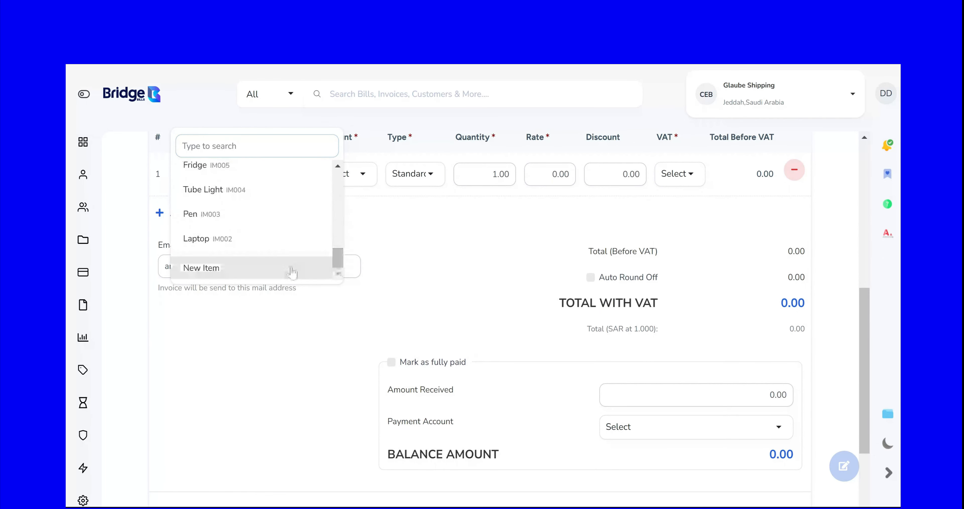
drag(337, 264, 338, 165)
click(327, 173)
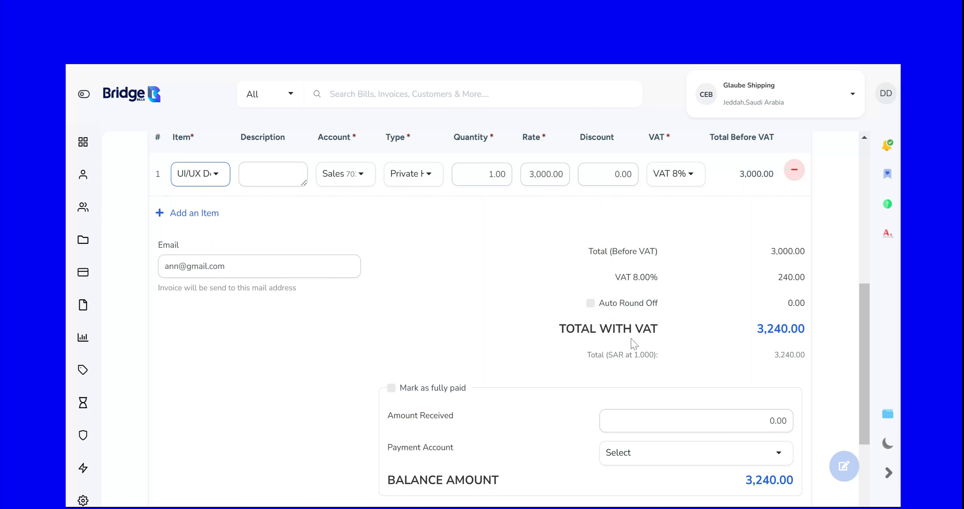
click(392, 388)
click(672, 455)
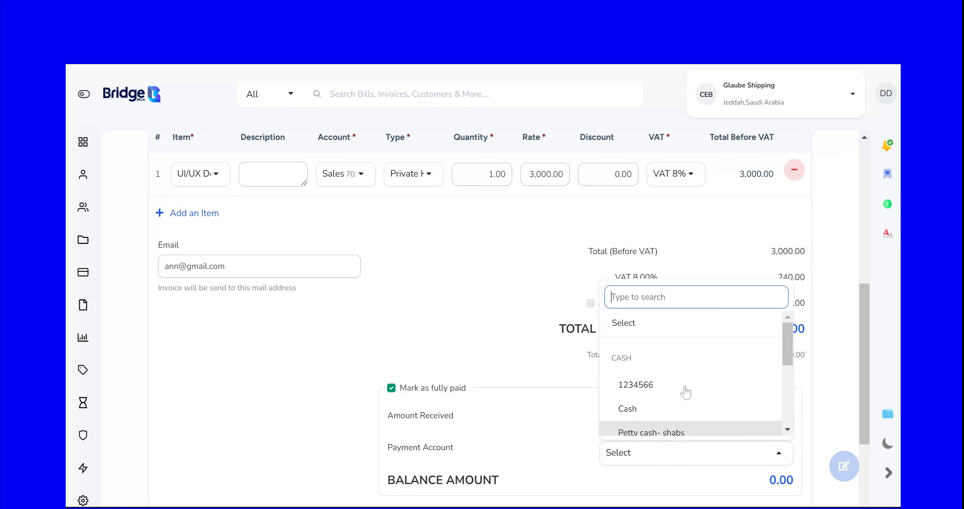
scroll(686, 392, down, 3)
click(543, 371)
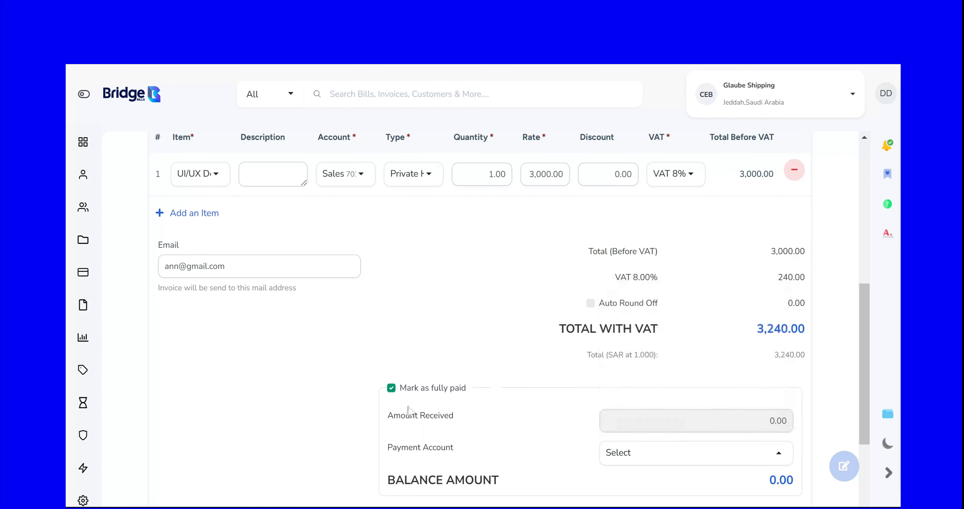
click(391, 388)
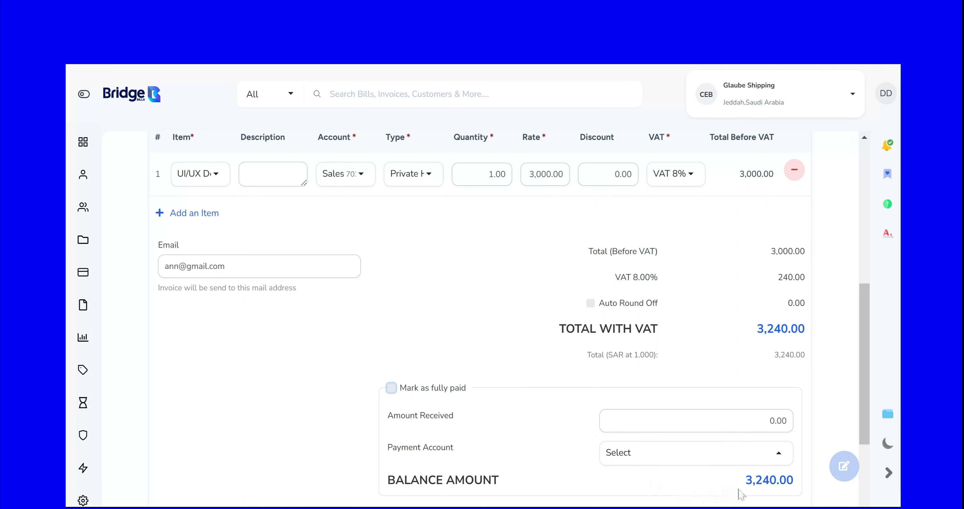
Step: Look at the customer notes field, expand the invoice's footer section and place the cursor in the footer text field
scroll(740, 492, down, 5)
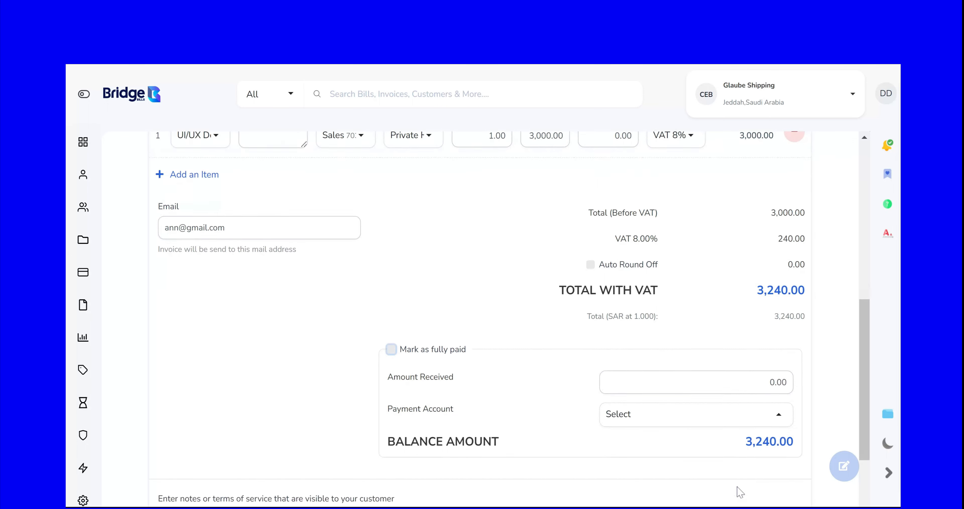
click(205, 404)
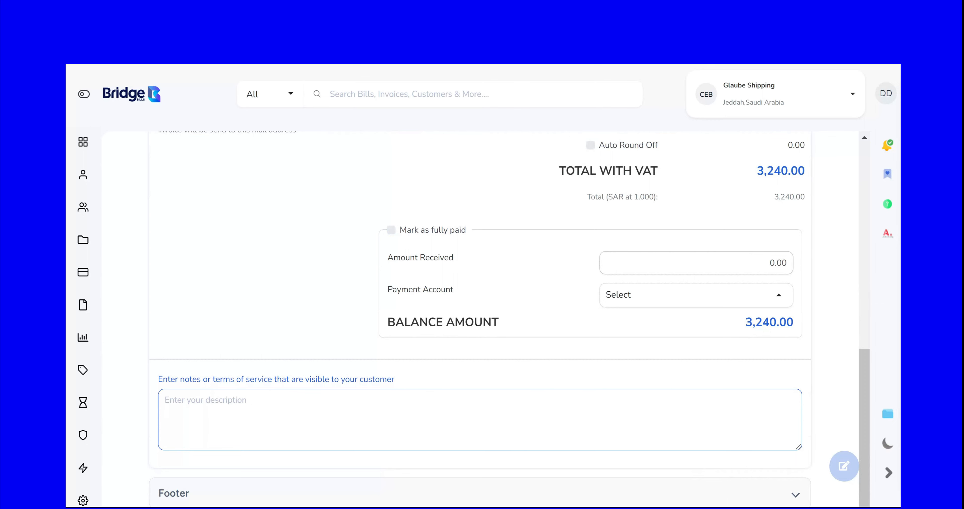
click(226, 490)
click(234, 431)
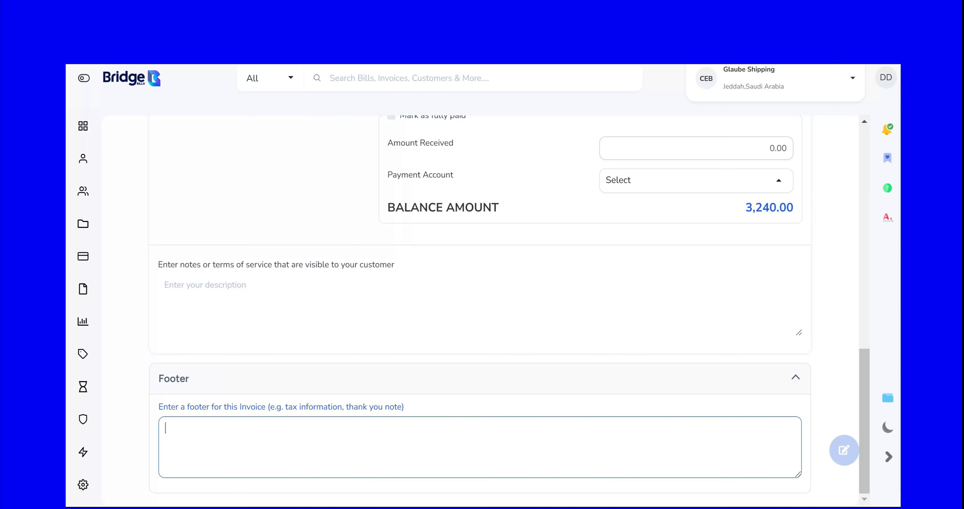
Step: Save the new invoice and approve its draft entry in the invoices list
scroll(585, 267, up, 15)
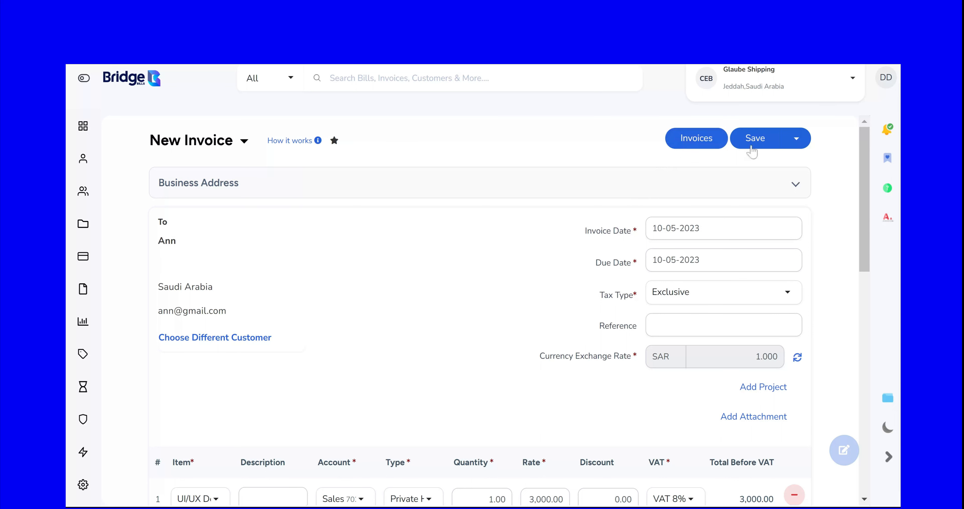
click(799, 139)
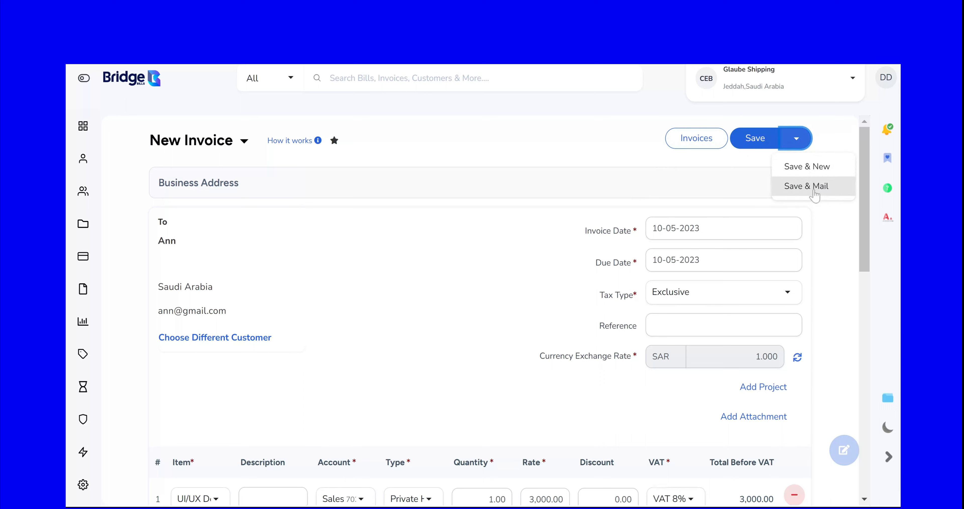
click(758, 141)
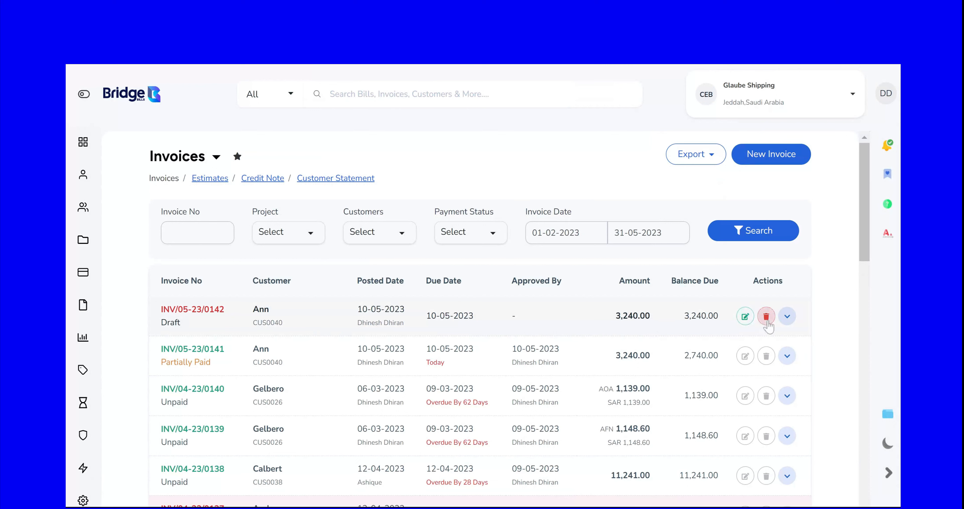
click(788, 317)
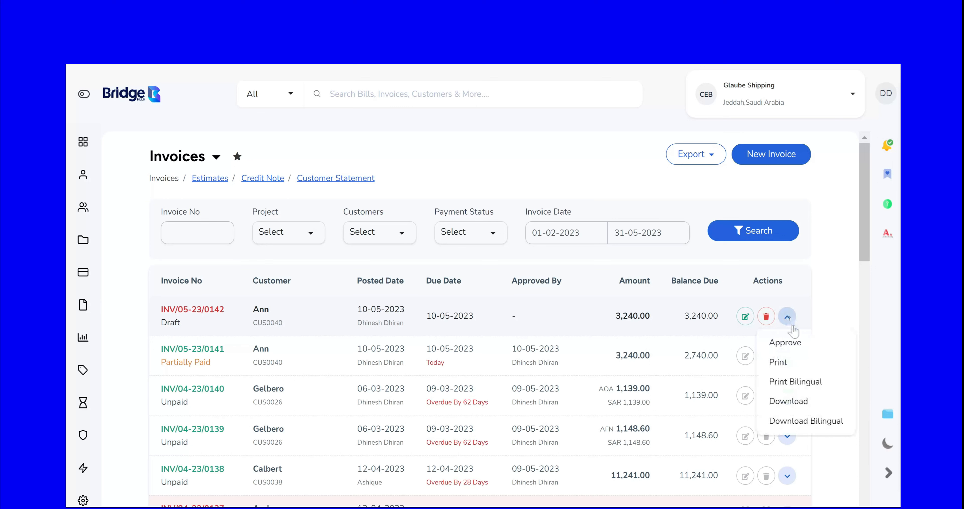
click(798, 348)
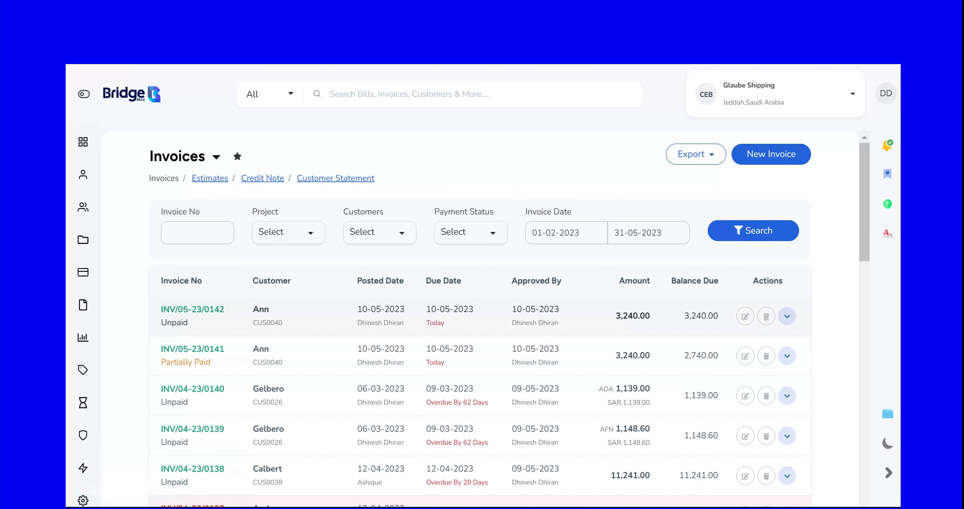
click(787, 317)
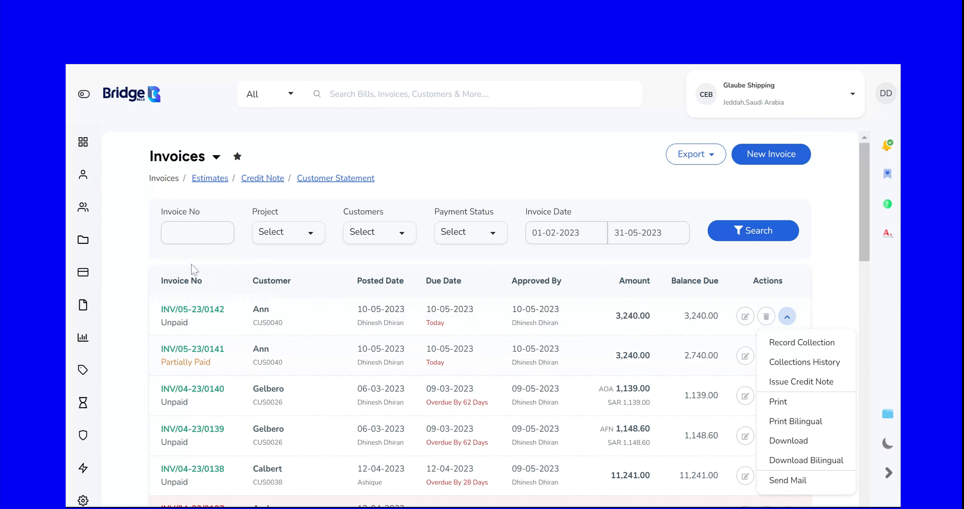
click(122, 235)
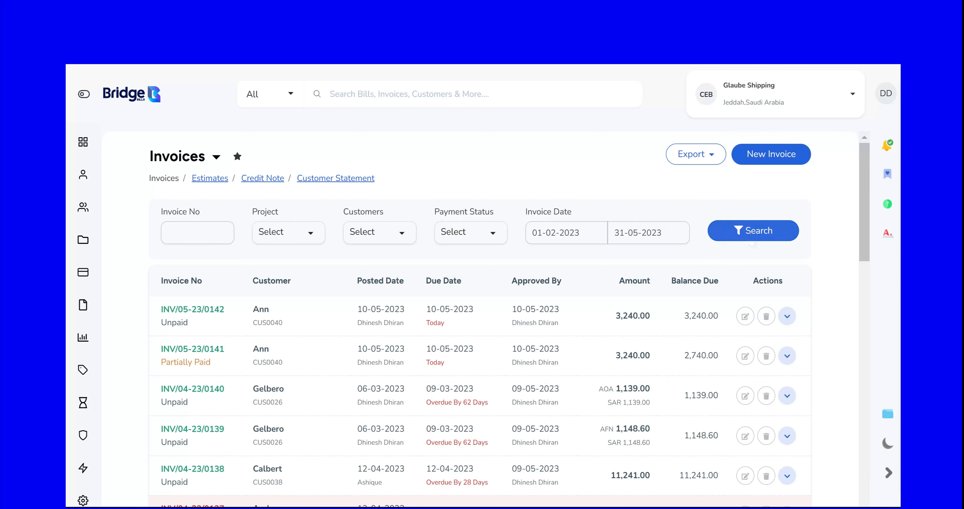
click(215, 164)
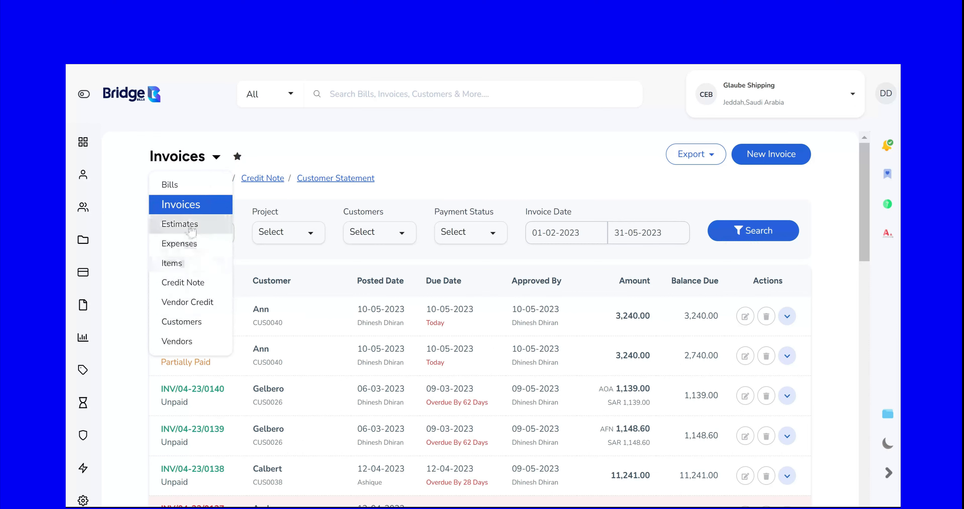
click(441, 182)
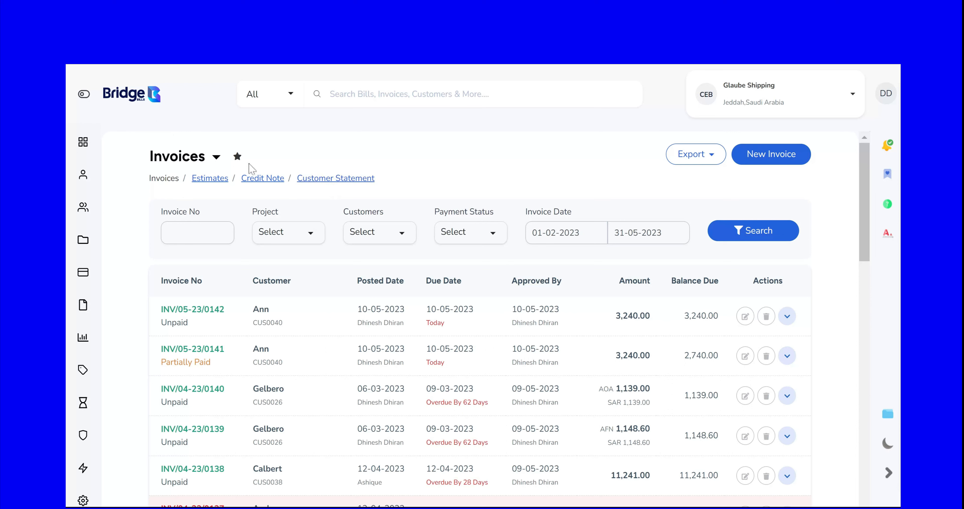
Step: Add the Invoices page to the favourites and check the favourites list
click(238, 156)
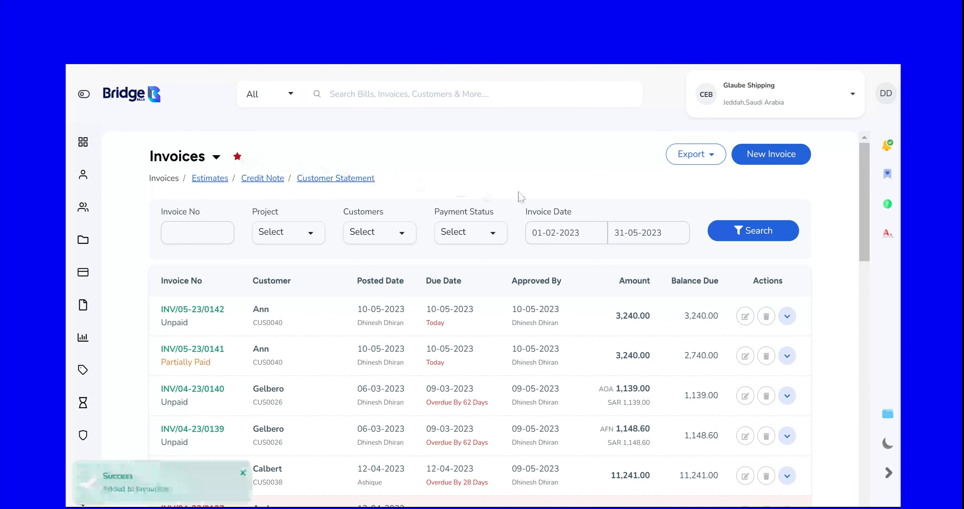
click(885, 175)
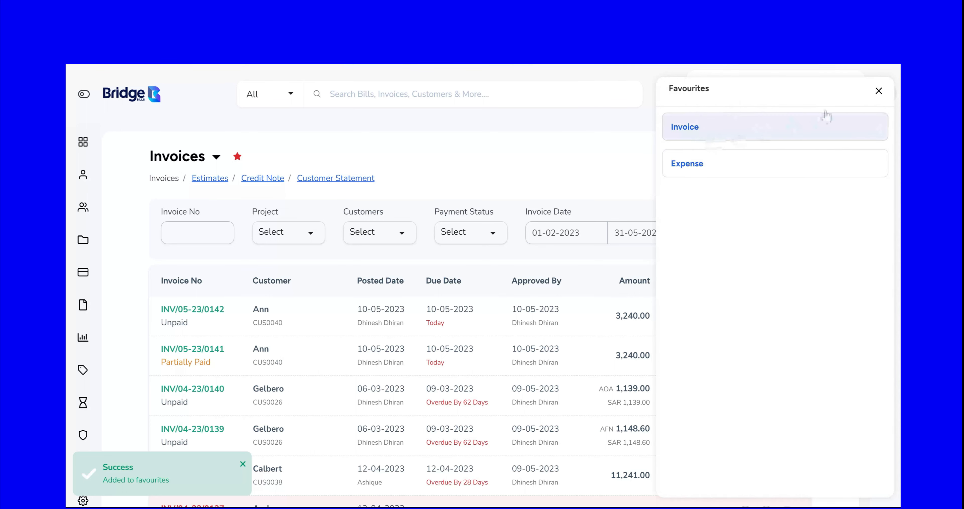
click(879, 91)
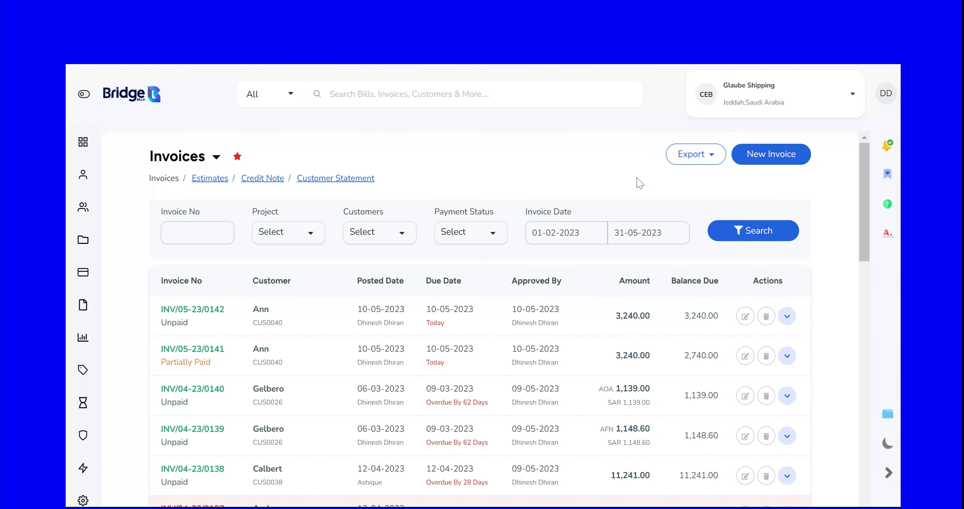
Step: Export the invoices list as Excel
click(716, 158)
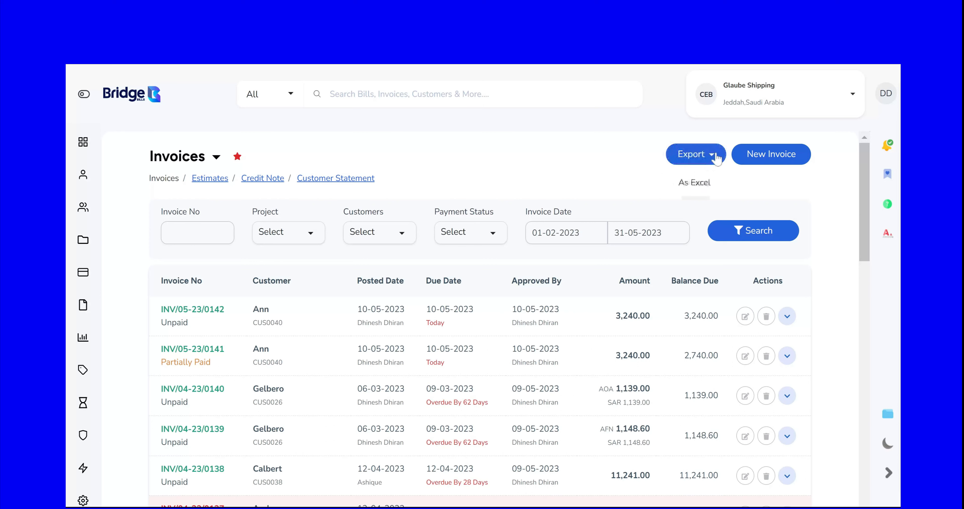
click(704, 187)
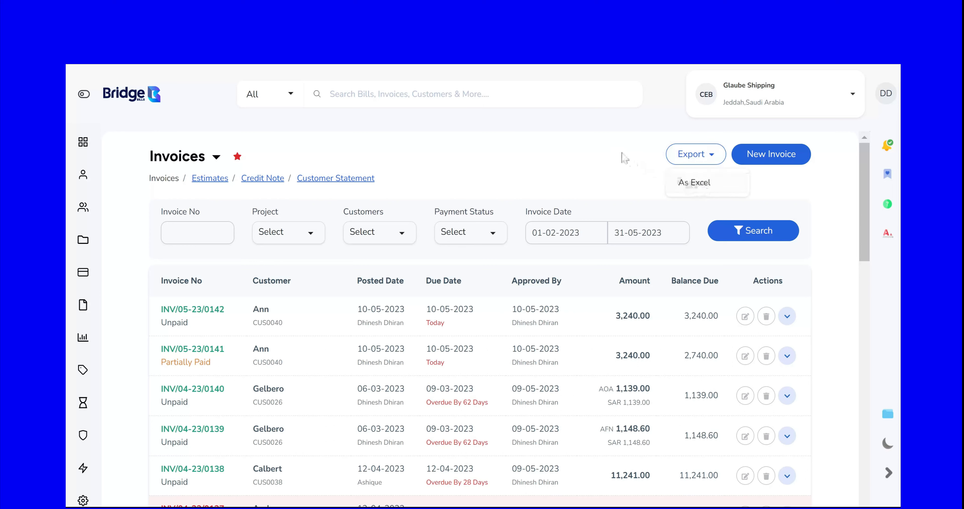